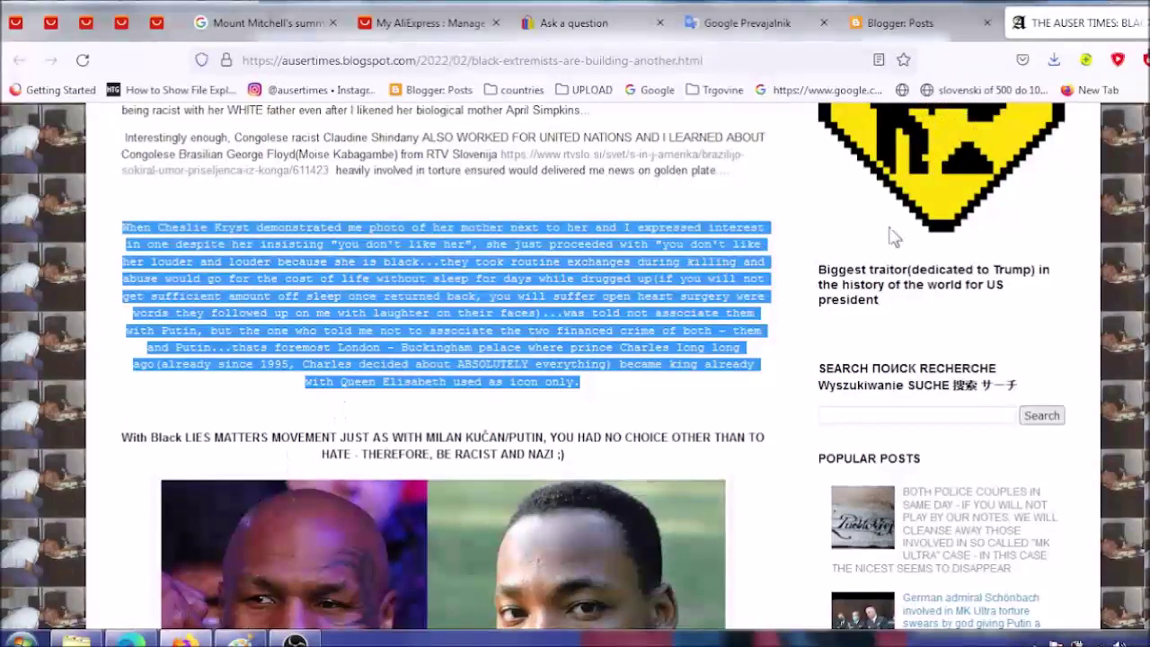
- Look through the published February 6 post from its headline down to the comments section
scroll(576, 359, "up", 4)
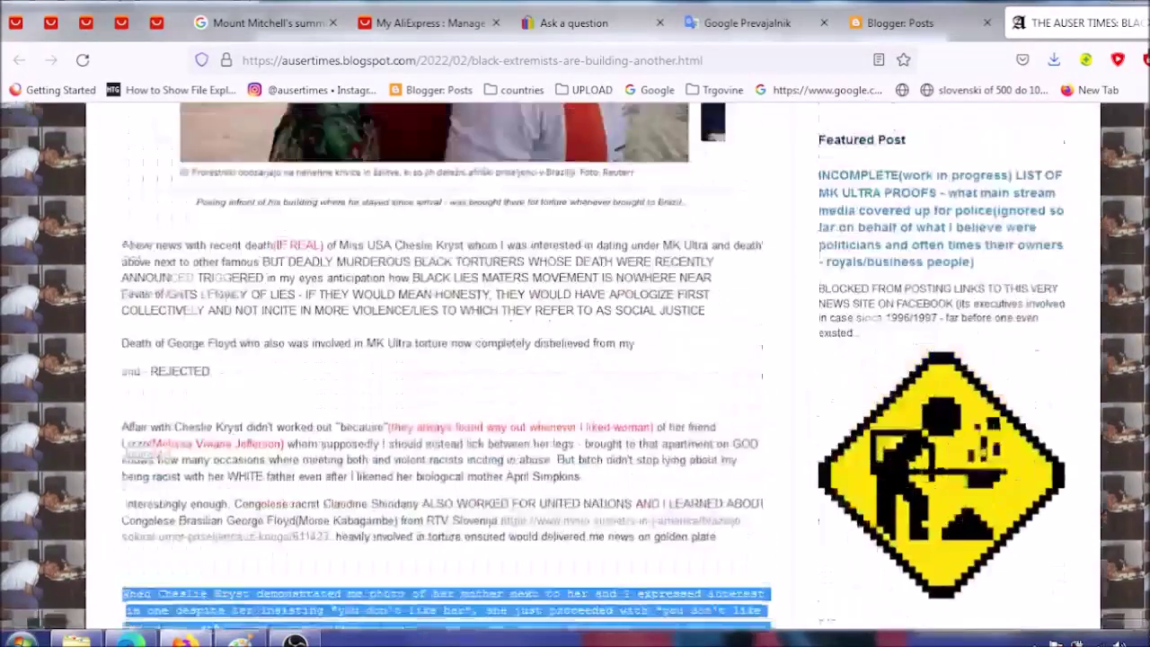
scroll(575, 359, "up", 6)
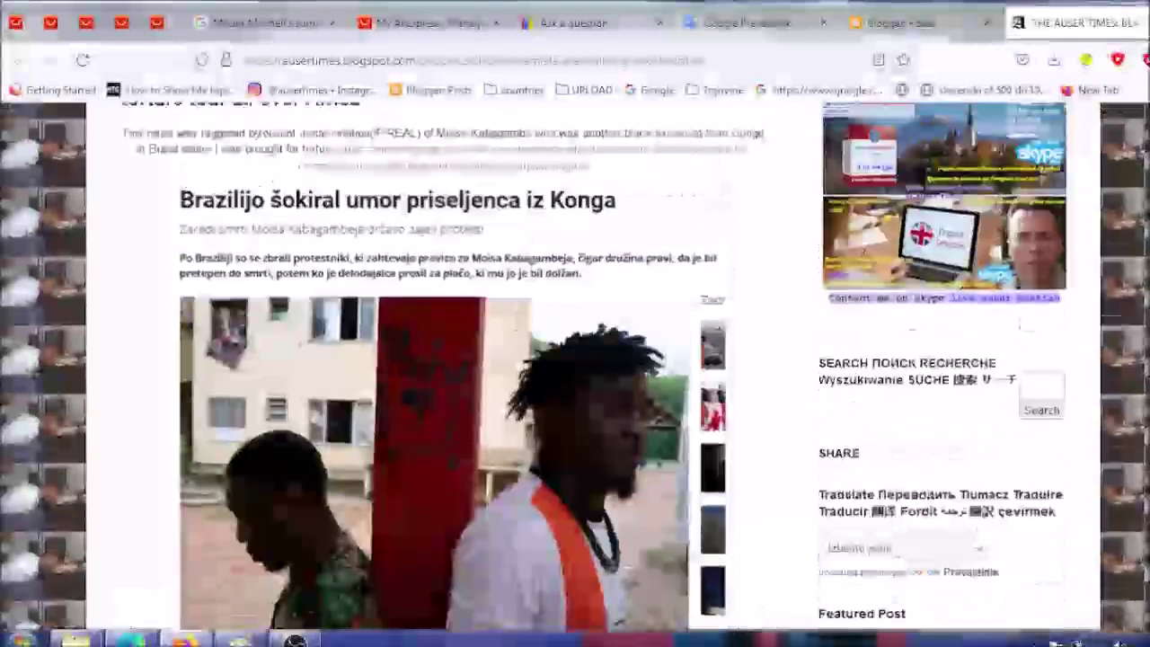
scroll(575, 359, "up", 2)
scroll(575, 359, "down", 15)
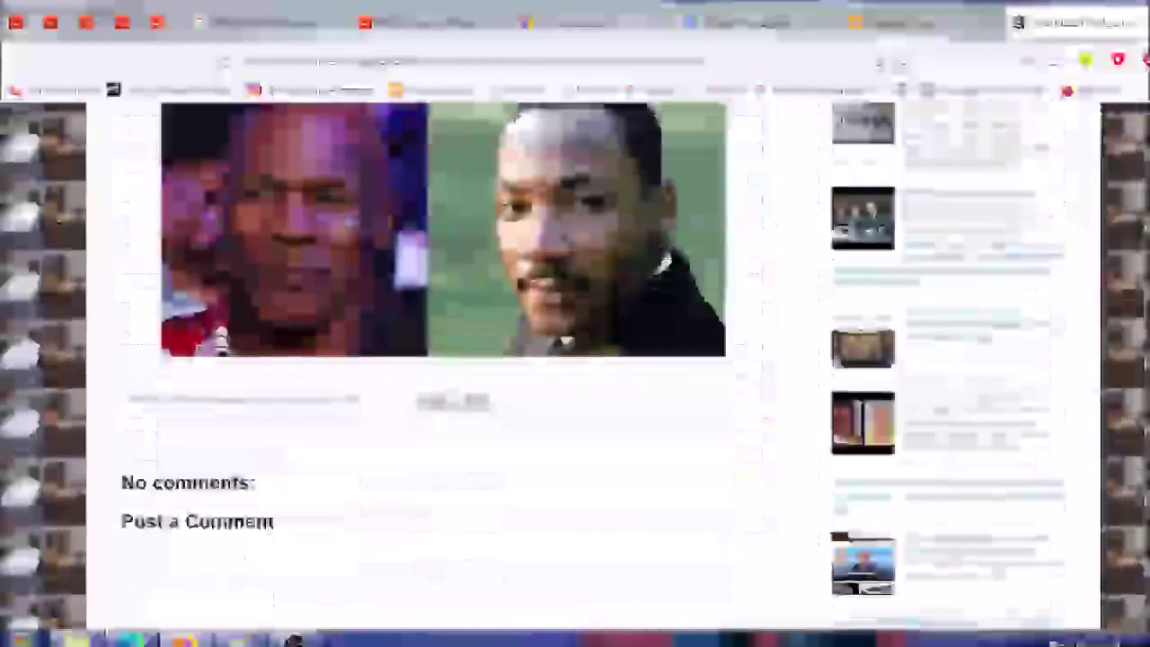
scroll(575, 360, "up", 15)
scroll(575, 359, "up", 3)
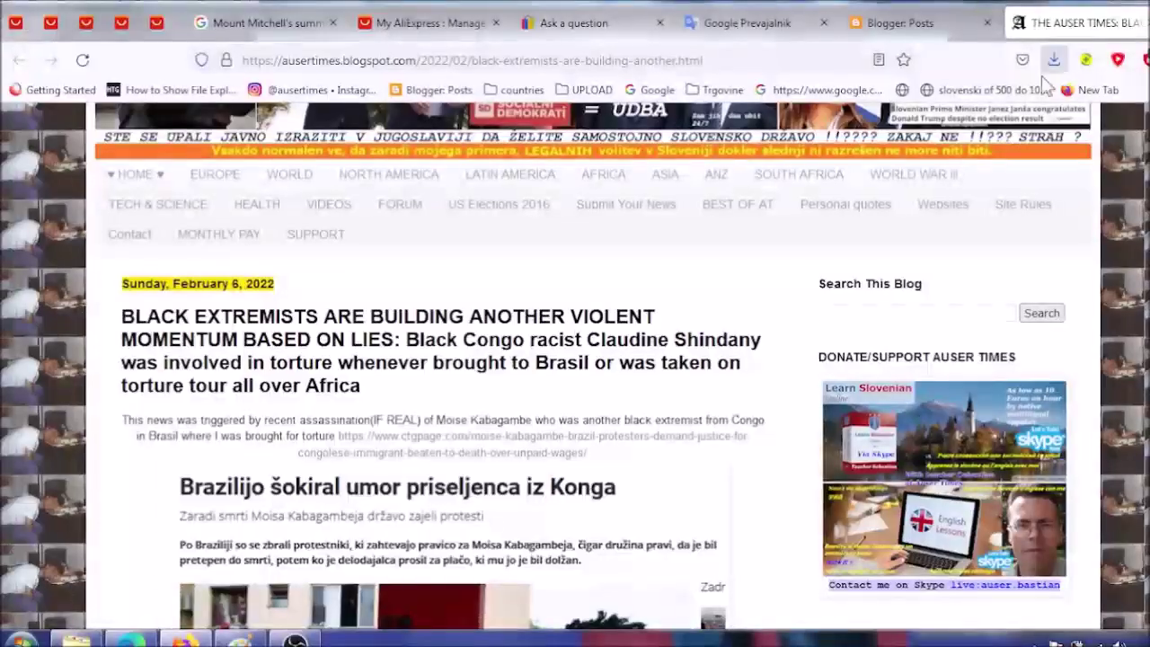
- View the newest February 6 post from the Blogger post list in a new tab and open that post for editing
left_click(916, 24)
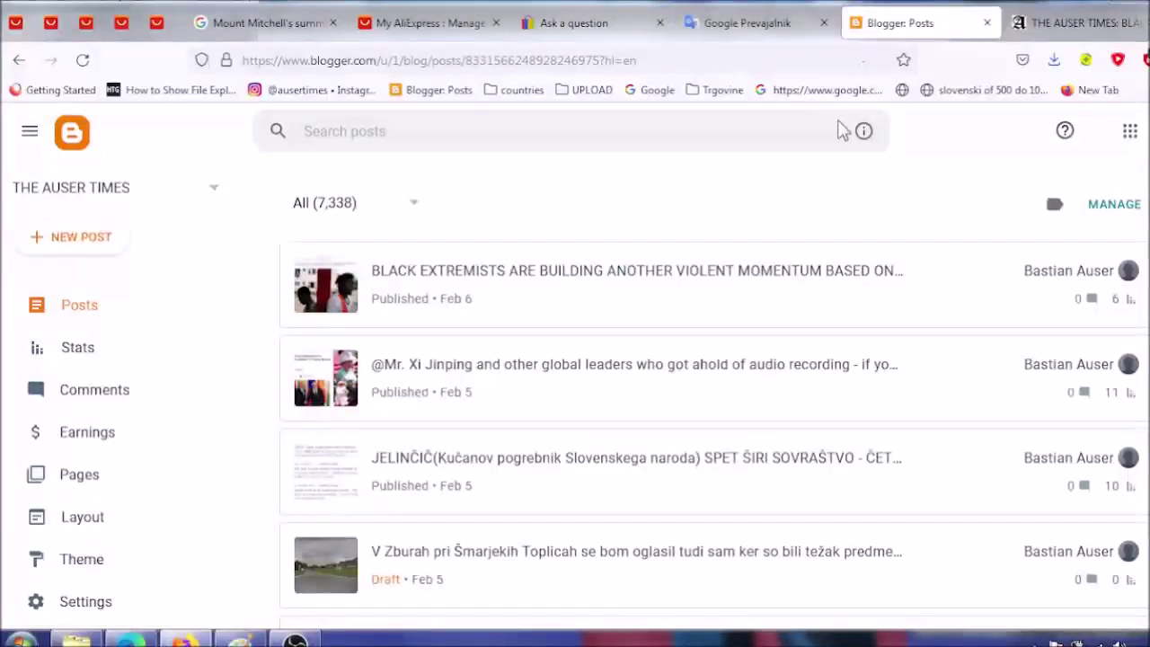
mouse_move(1099, 290)
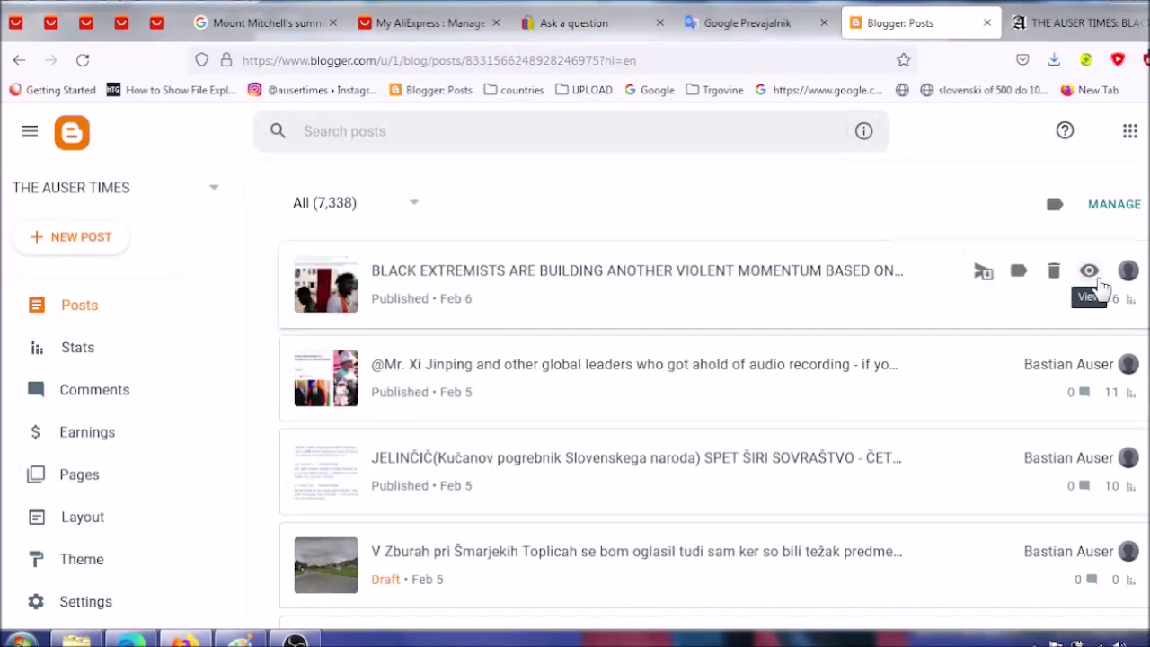
left_click(1090, 270)
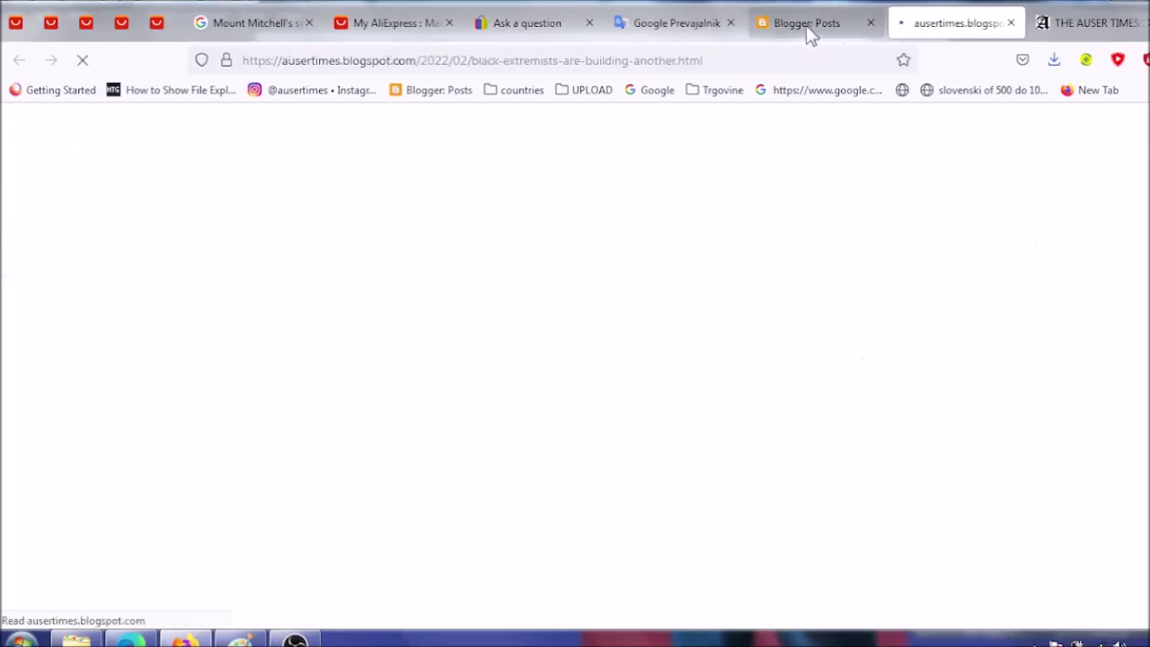
left_click(809, 27)
left_click(535, 306)
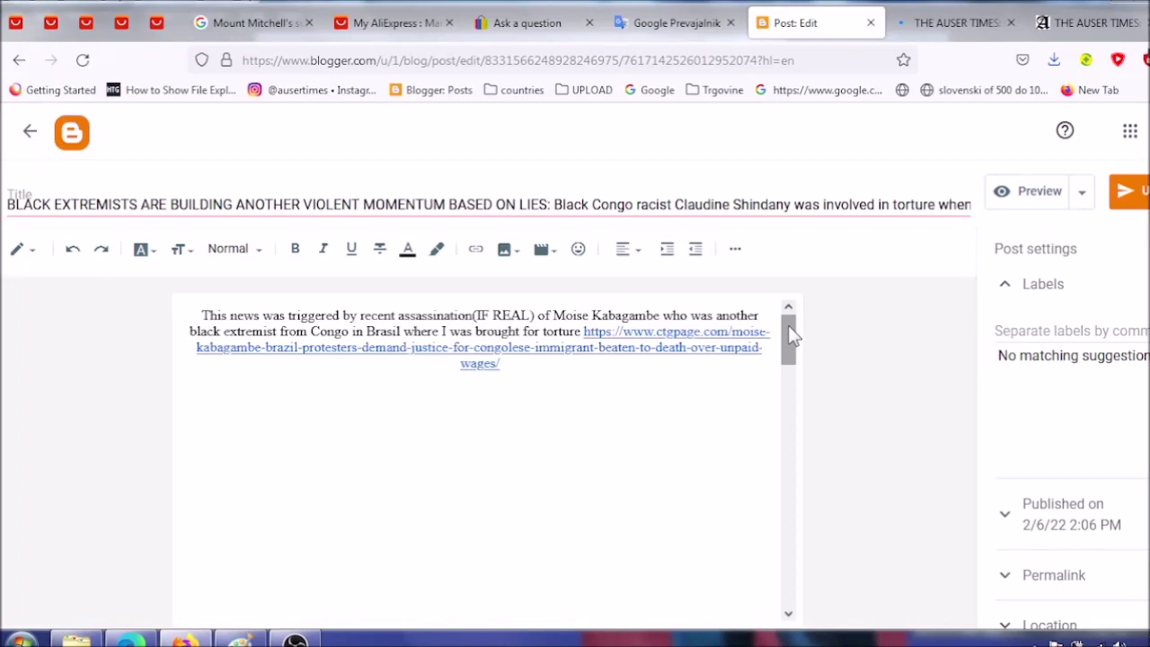
- Start an image upload from the computer at the empty line below the RTV Slovenija paragraph and browse the Desktop files
left_click_drag(791, 336, 788, 504)
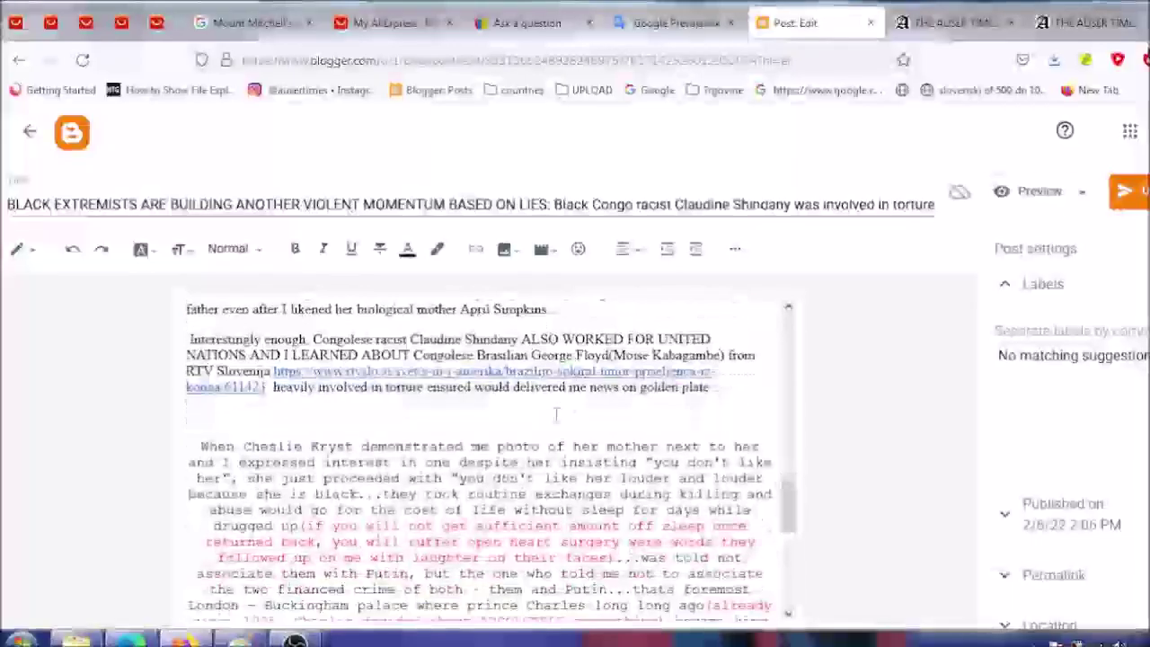
left_click(524, 253)
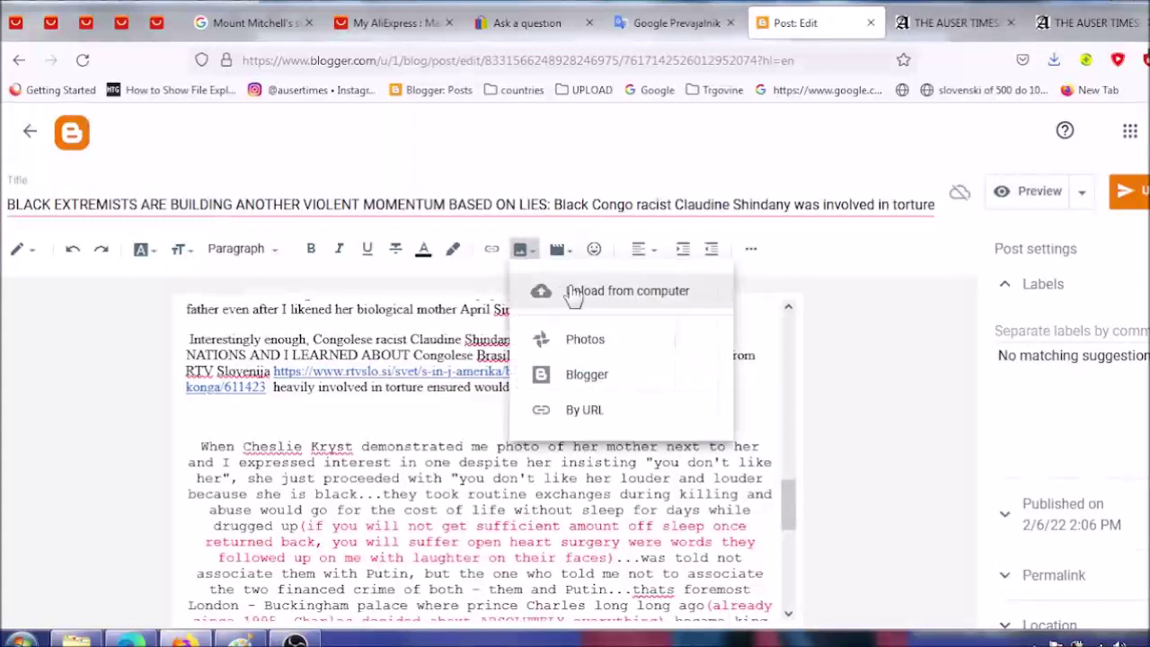
left_click(585, 291)
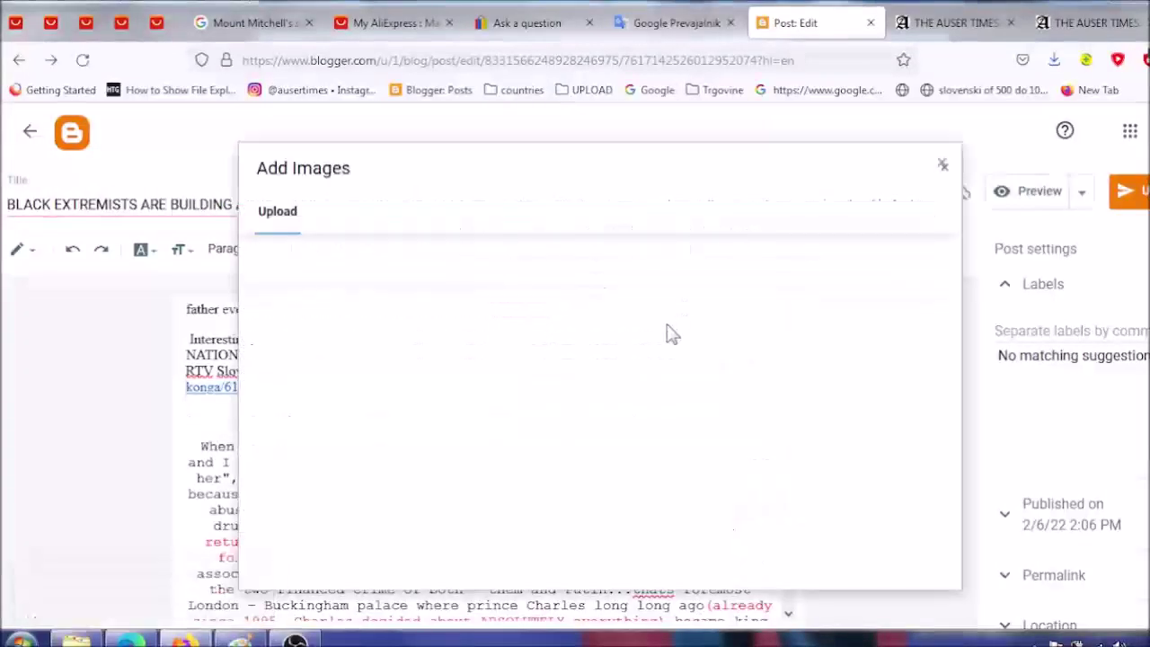
left_click(302, 263)
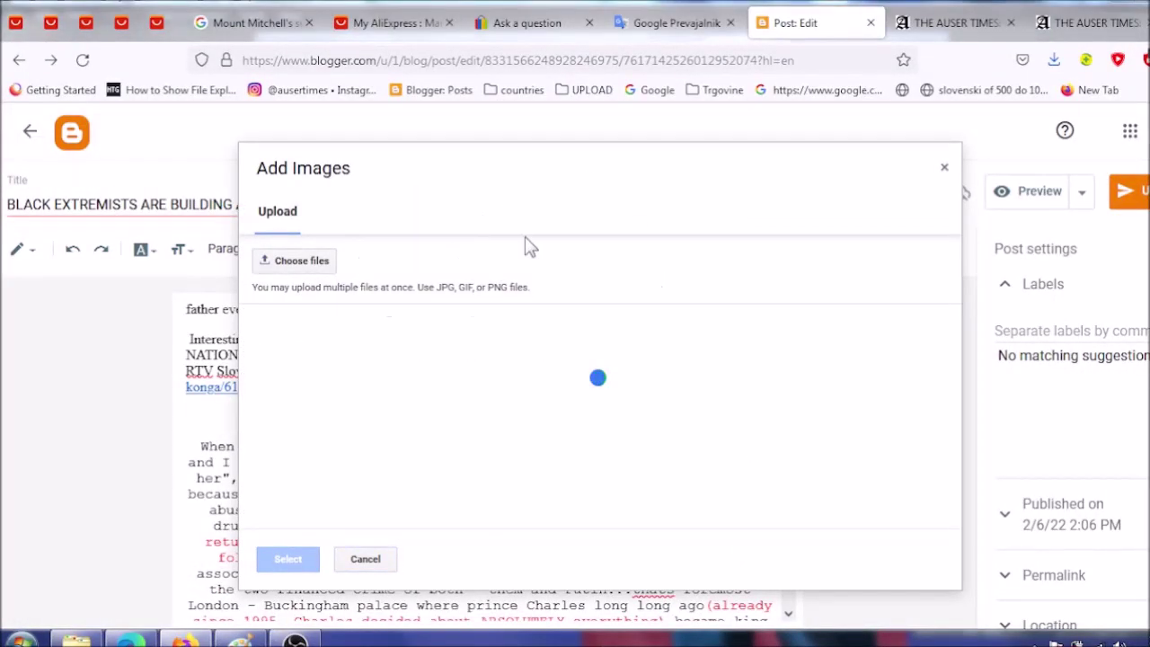
left_click_drag(1129, 100, 1122, 520)
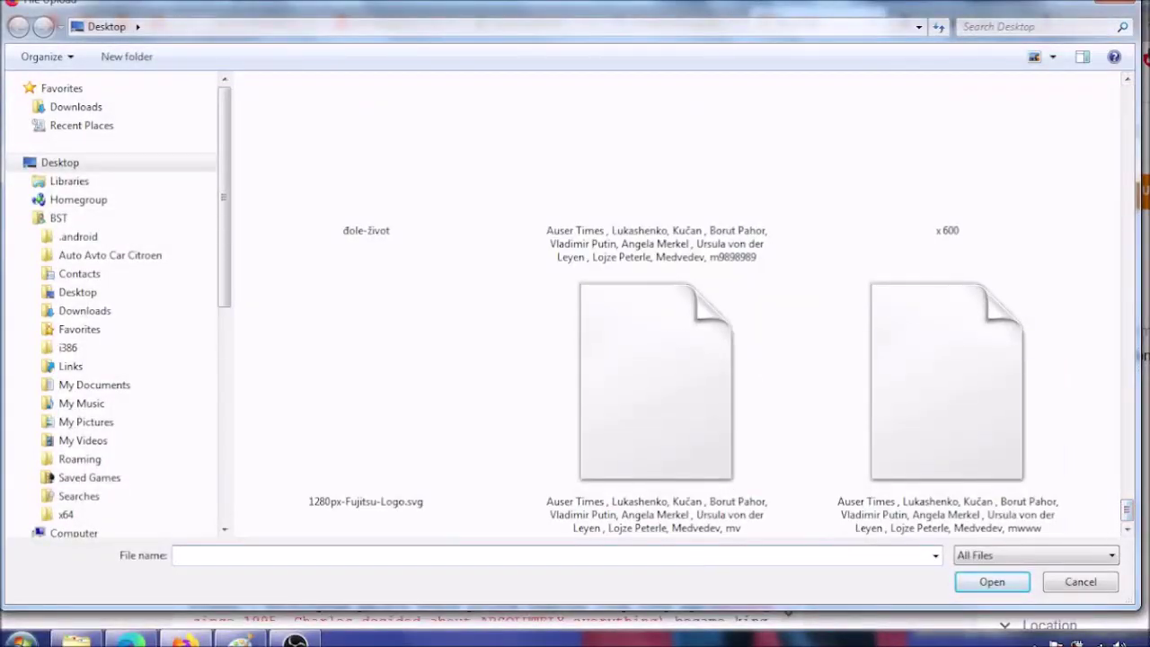
- Switch to Paint and save the New York Post picture
left_click(239, 639)
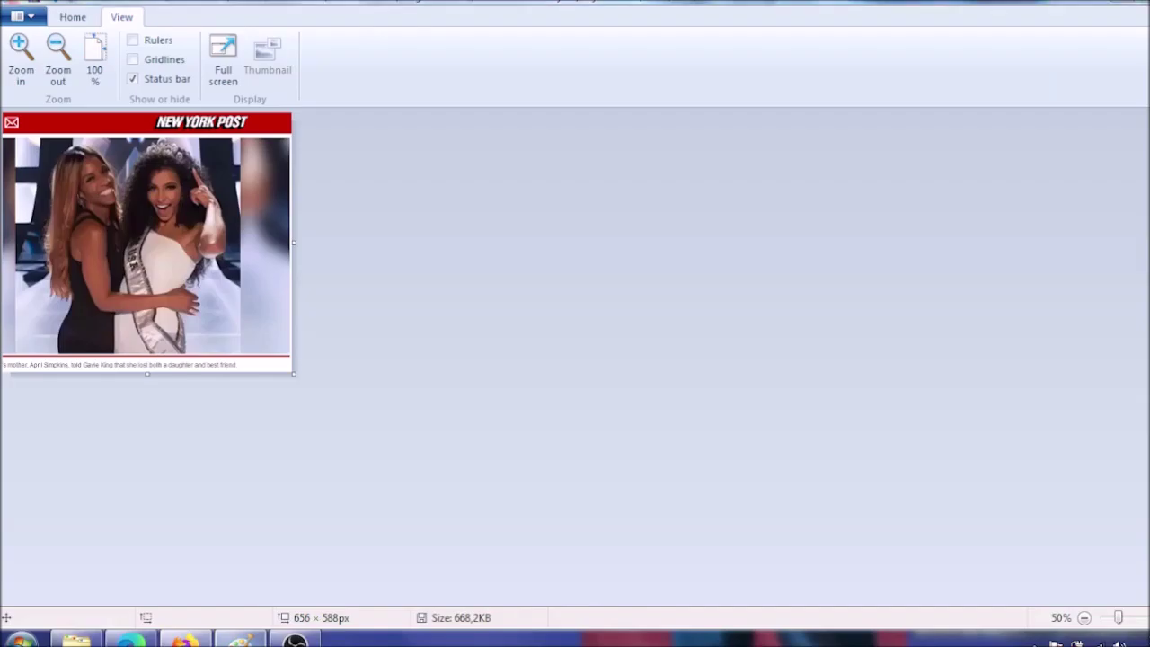
left_click(17, 16)
mouse_move(49, 171)
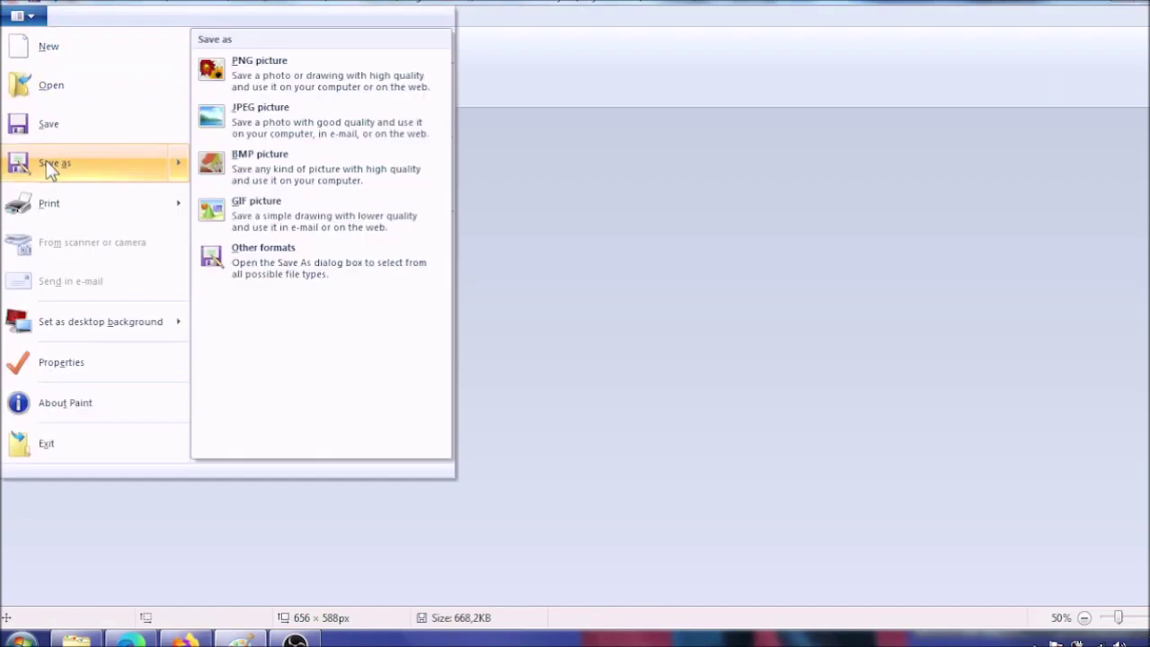
left_click(48, 133)
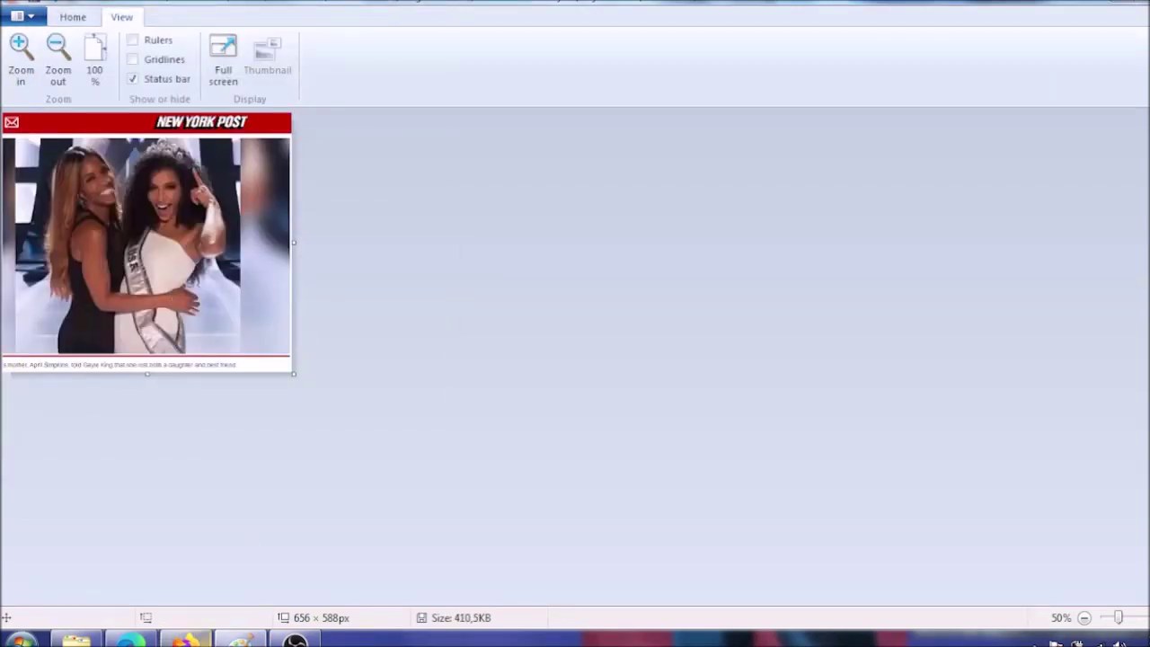
- Return to Firefox's file upload dialog and look for the saved picture among the Desktop files
left_click(185, 638)
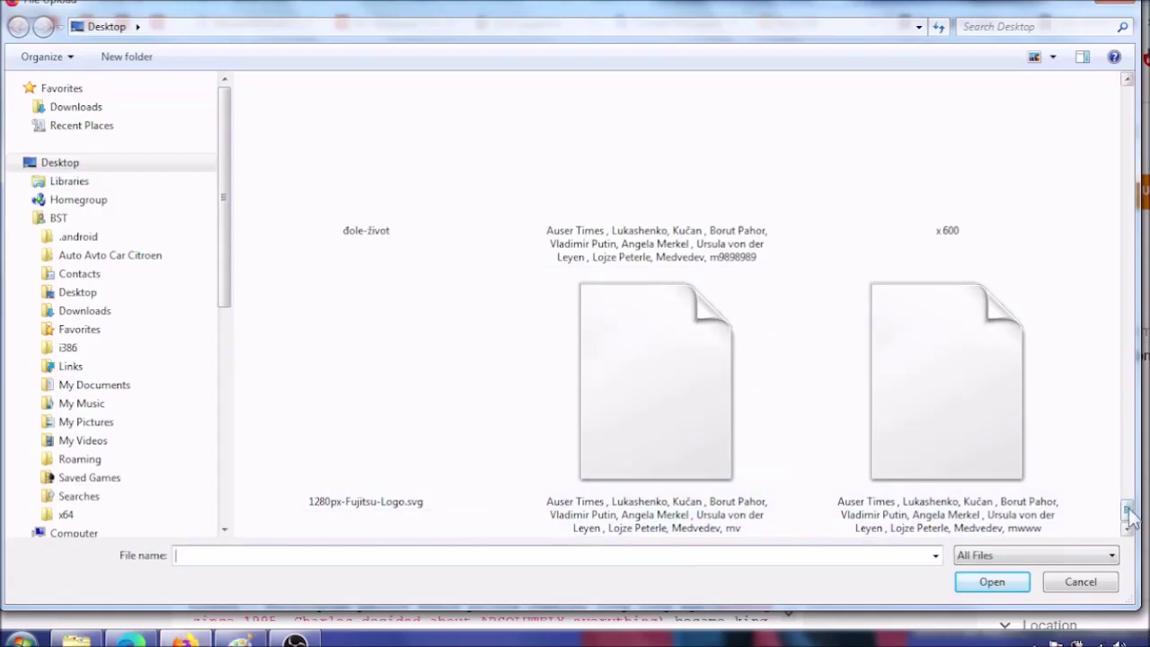
left_click(1049, 555)
left_click(1048, 552)
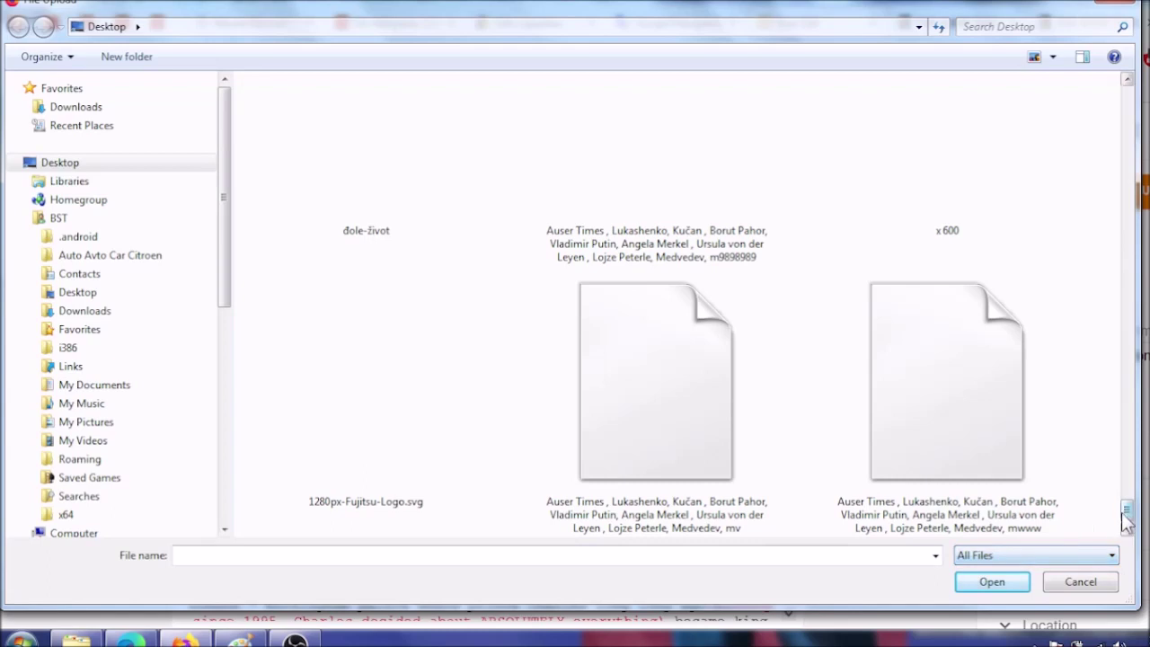
scroll(1123, 503, "up", 3)
scroll(1123, 504, "down", 3)
- Switch to Paint and save a copy of the New York Post picture on the Desktop under the name wwwww
left_click(239, 639)
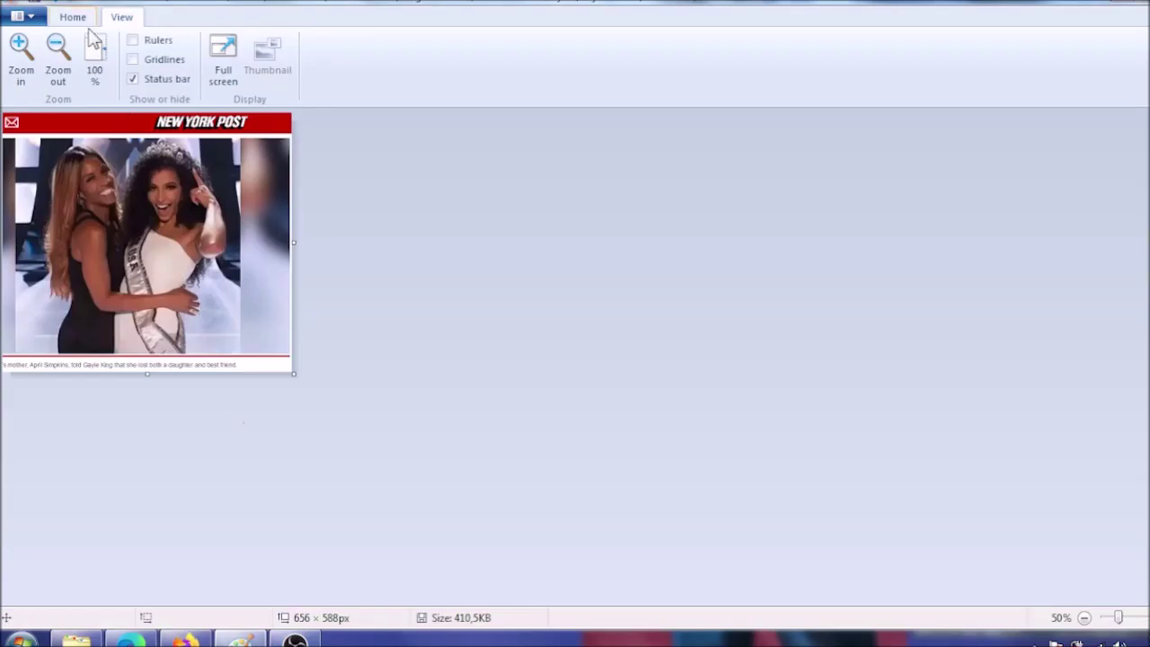
left_click(18, 16)
left_click(41, 171)
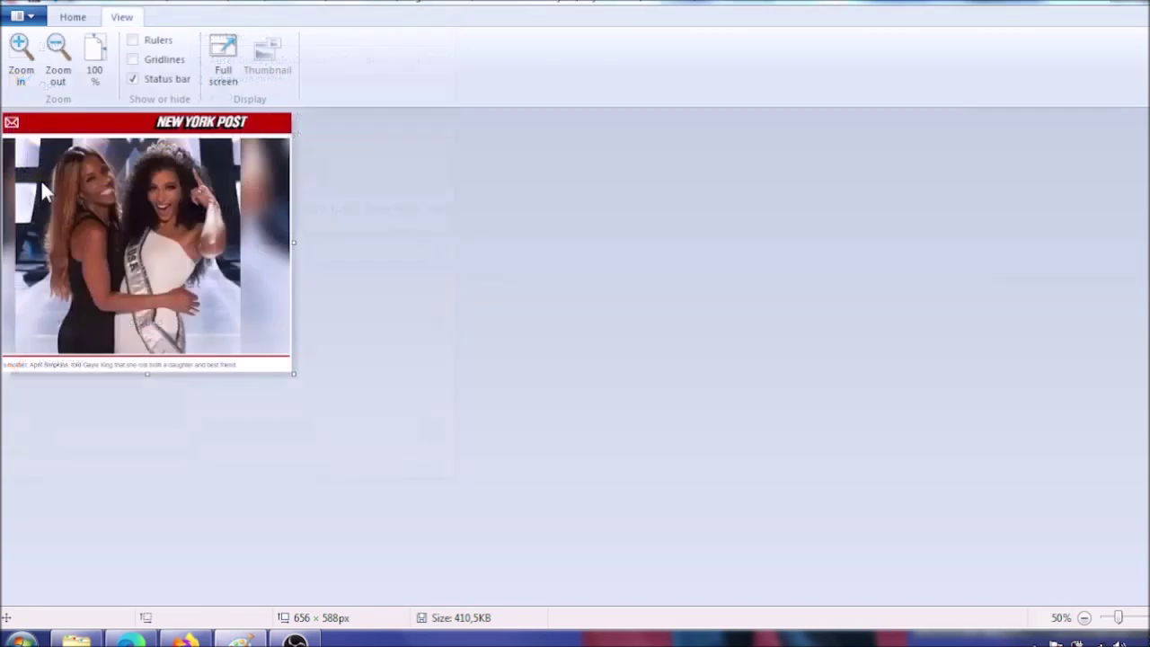
type("sneered")
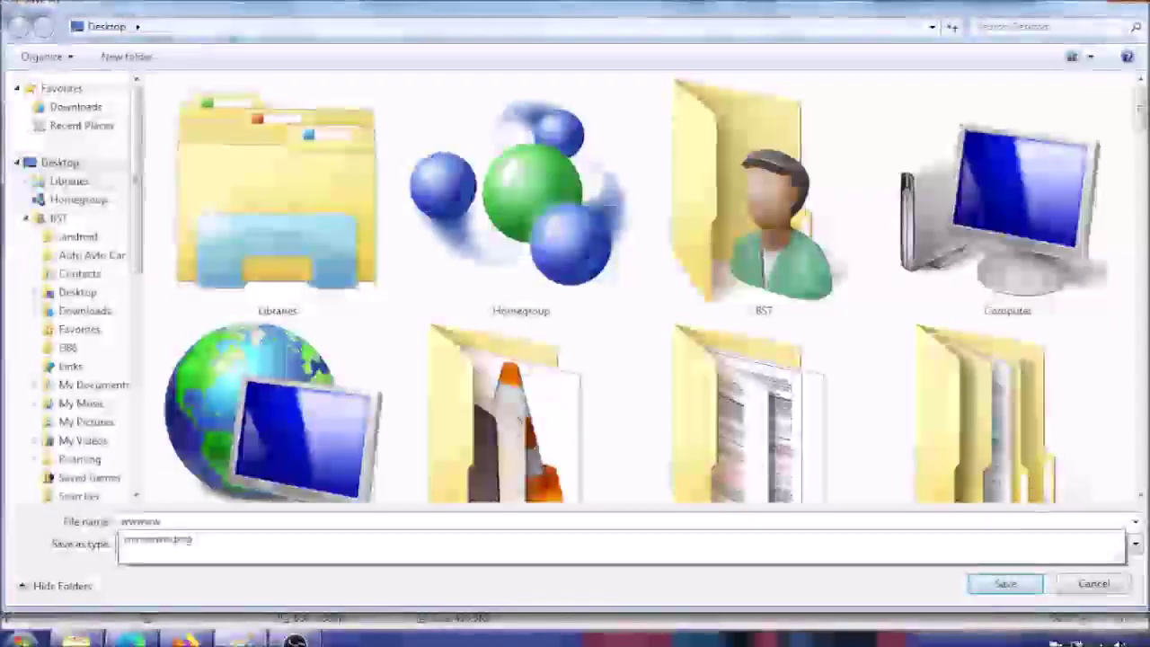
left_click(1006, 583)
- Return to the upload dialog in Firefox, search the Desktop for wwwww, and insert the New York Post picture into the post
left_click(184, 640)
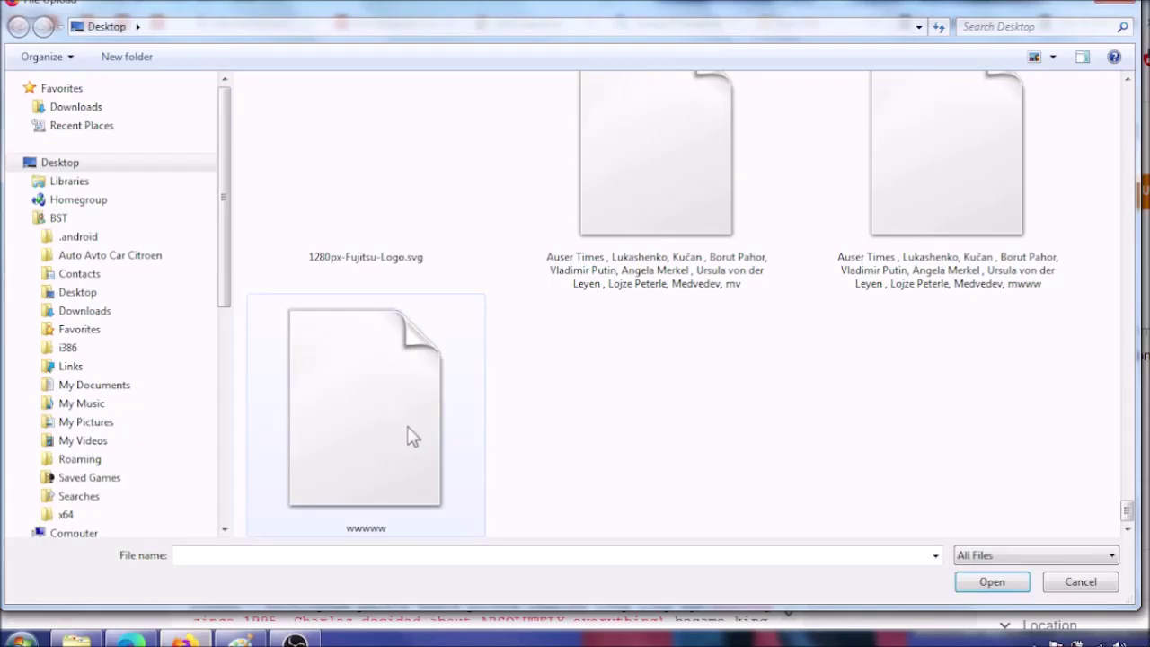
left_click(989, 28)
type("wwwwww")
left_click(400, 158)
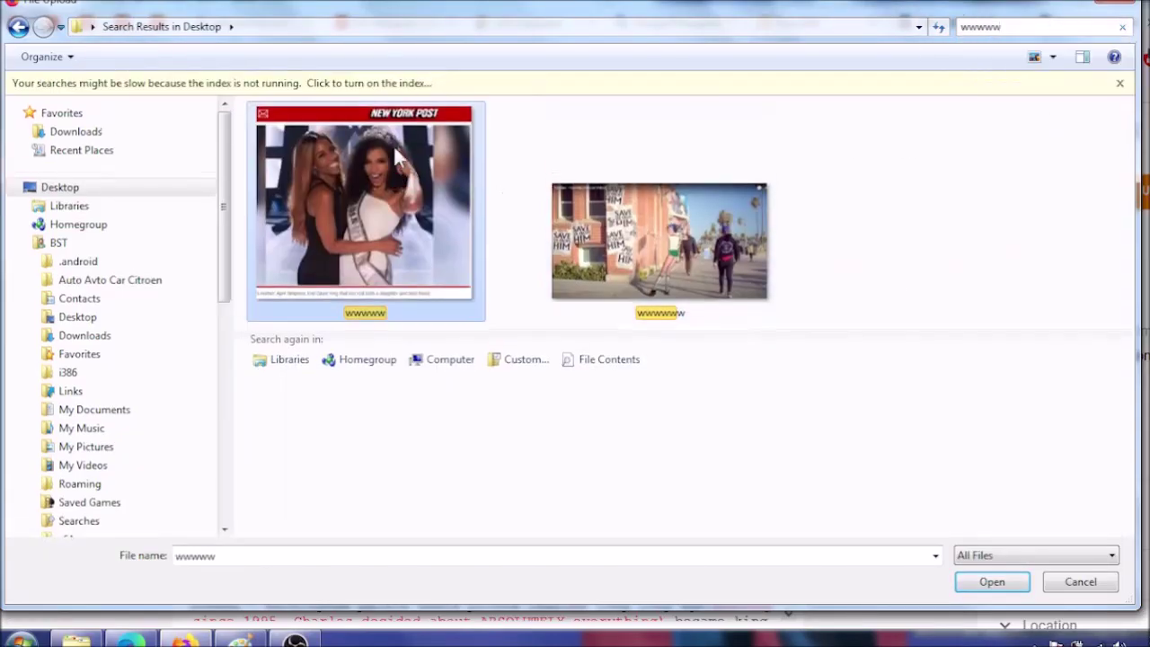
double_click(417, 244)
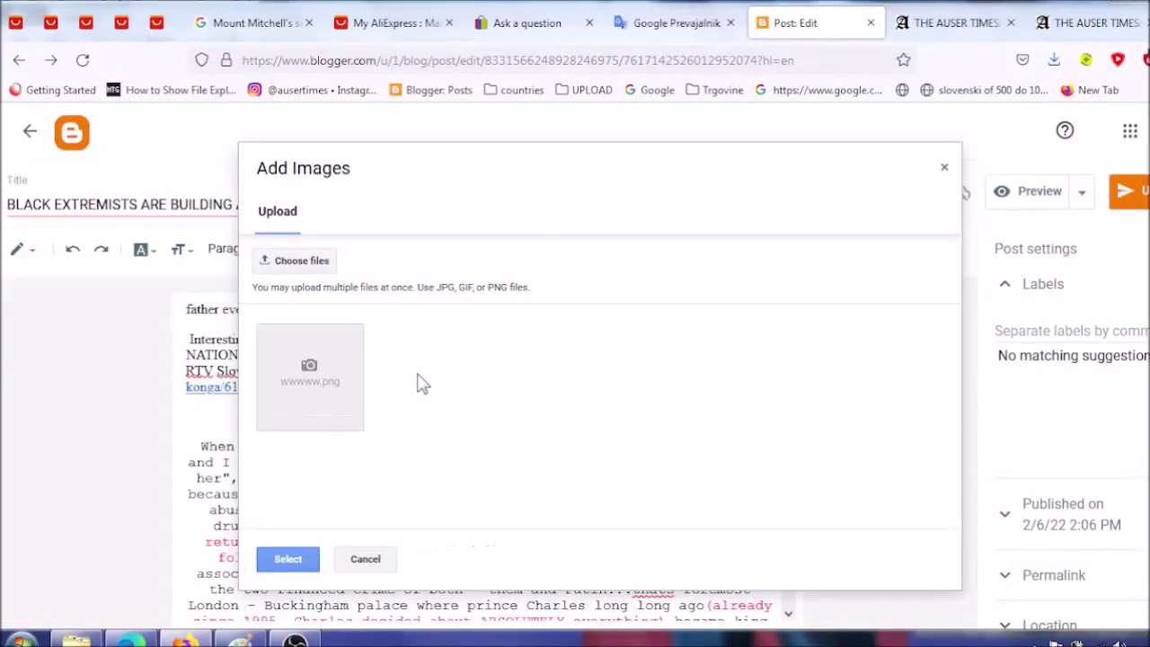
left_click(287, 561)
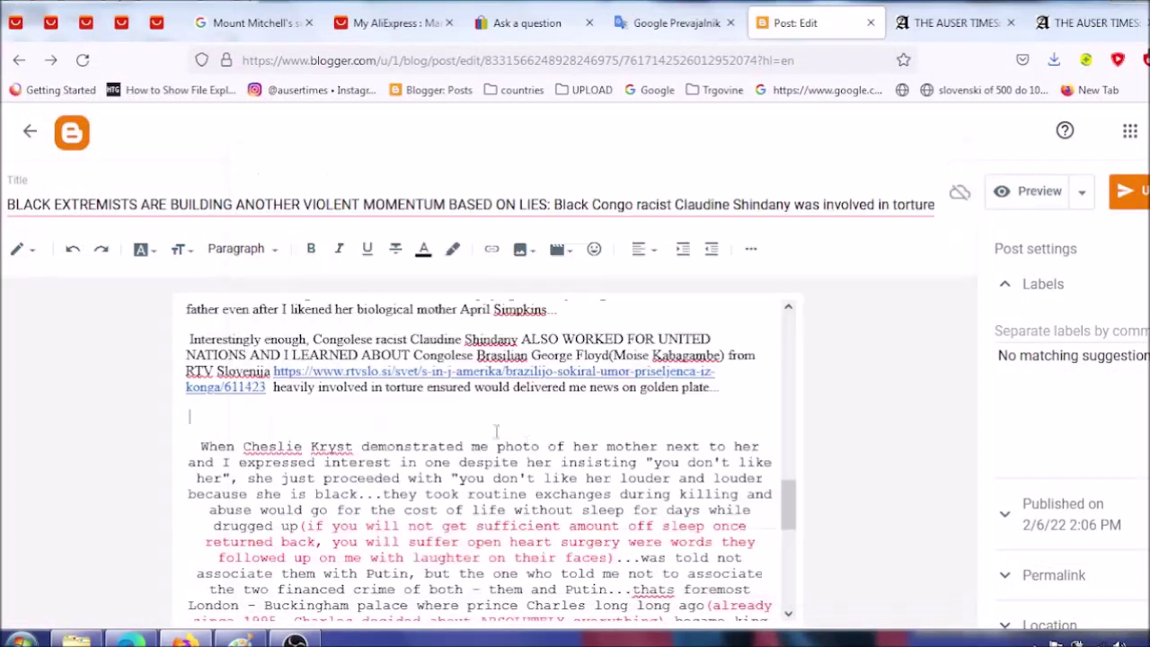
- Set the inserted New York Post picture's size to X-Large
left_click(526, 405)
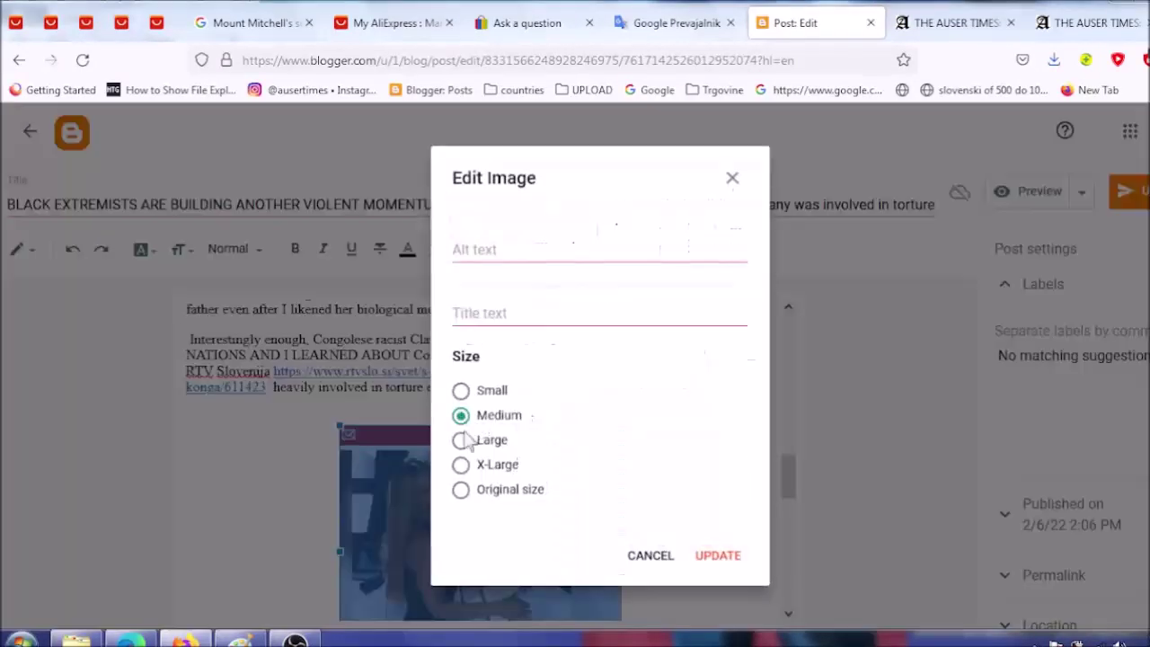
left_click(461, 465)
left_click(718, 557)
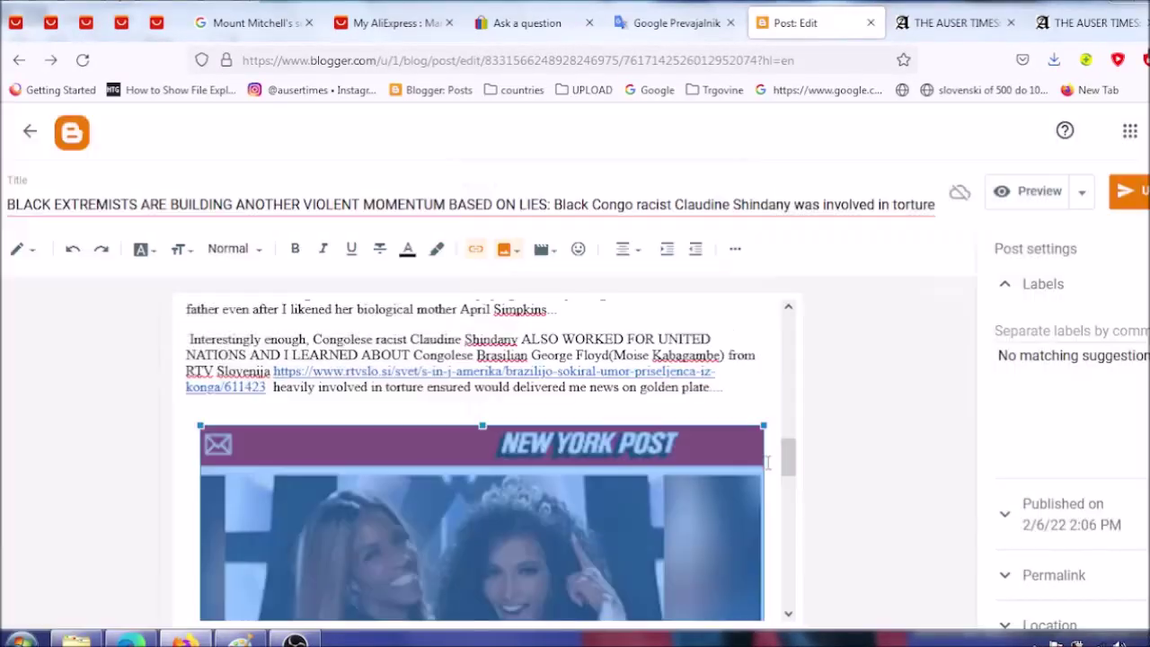
- Remove the extra blank lines between the inserted picture's caption and the monospaced paragraph beginning with "When"
left_click_drag(793, 462, 796, 525)
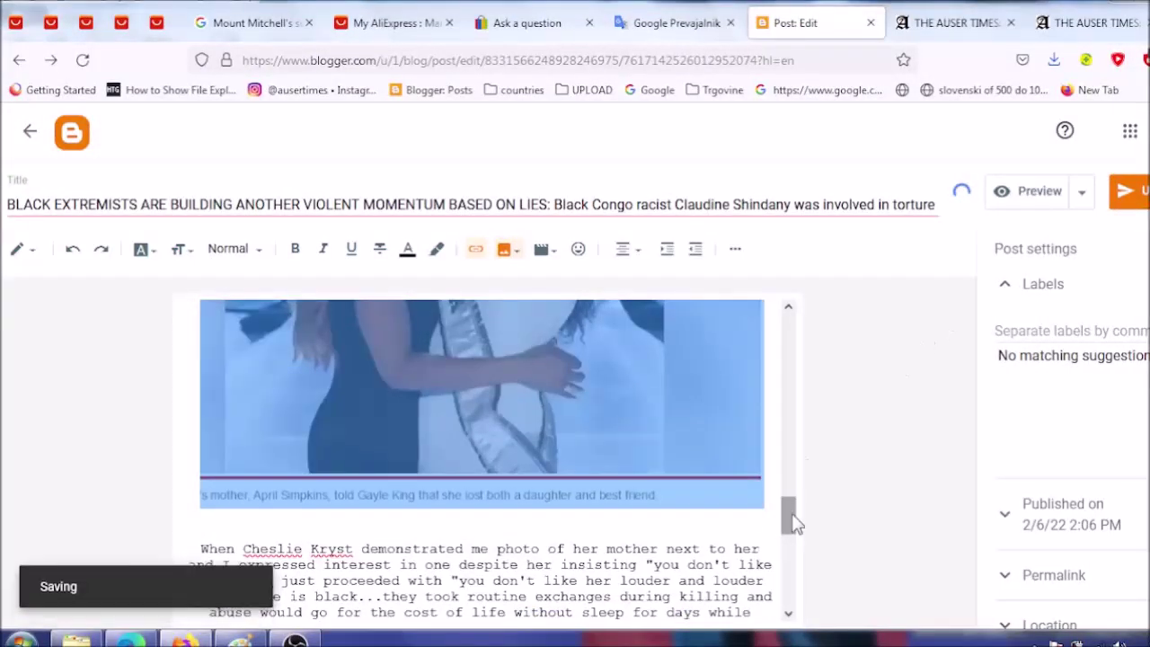
mouse_move(790, 523)
left_mouse_down()
mouse_move(790, 606)
mouse_move(786, 423)
mouse_move(784, 525)
left_mouse_up()
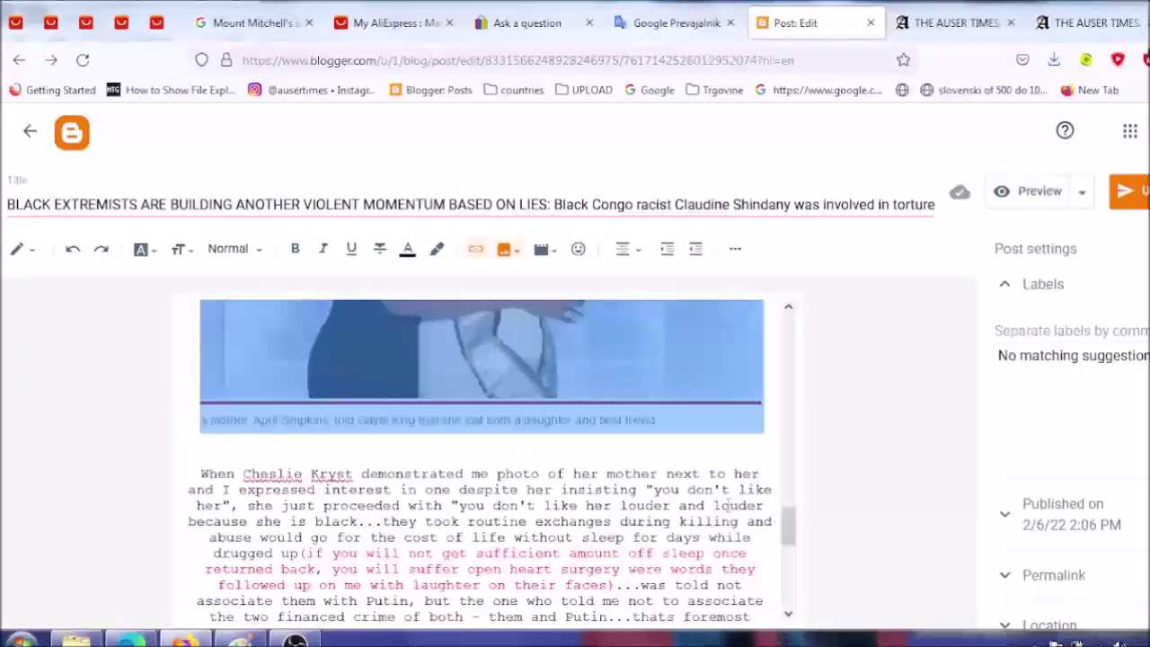
left_click(614, 445)
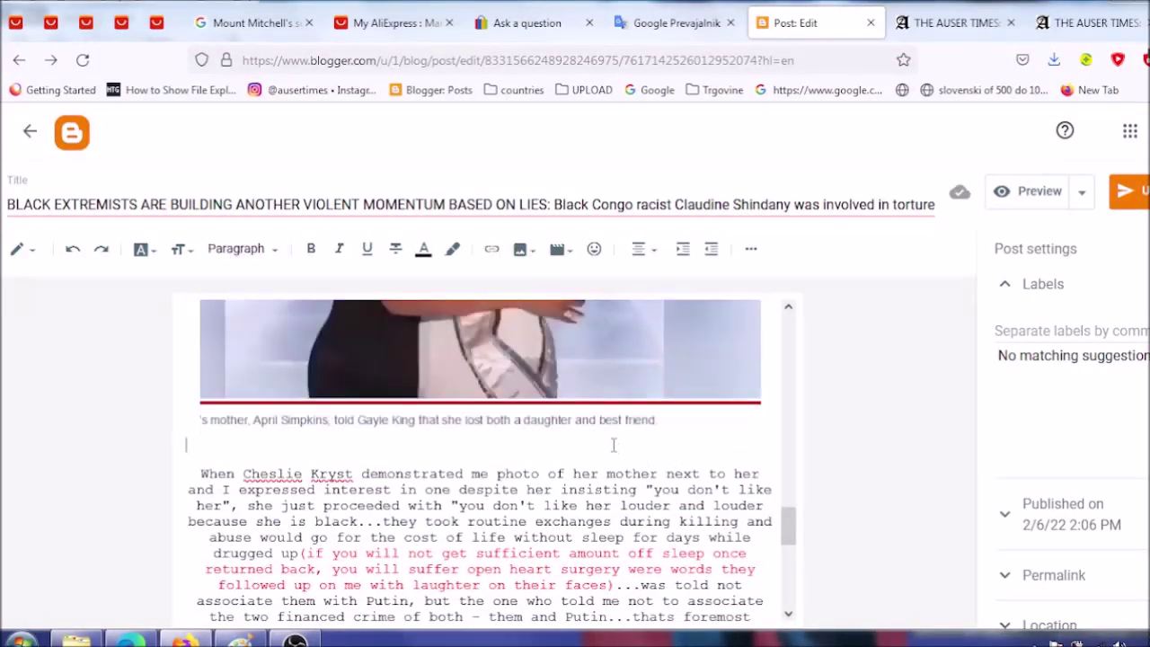
key("Return")
key("ctrl+v")
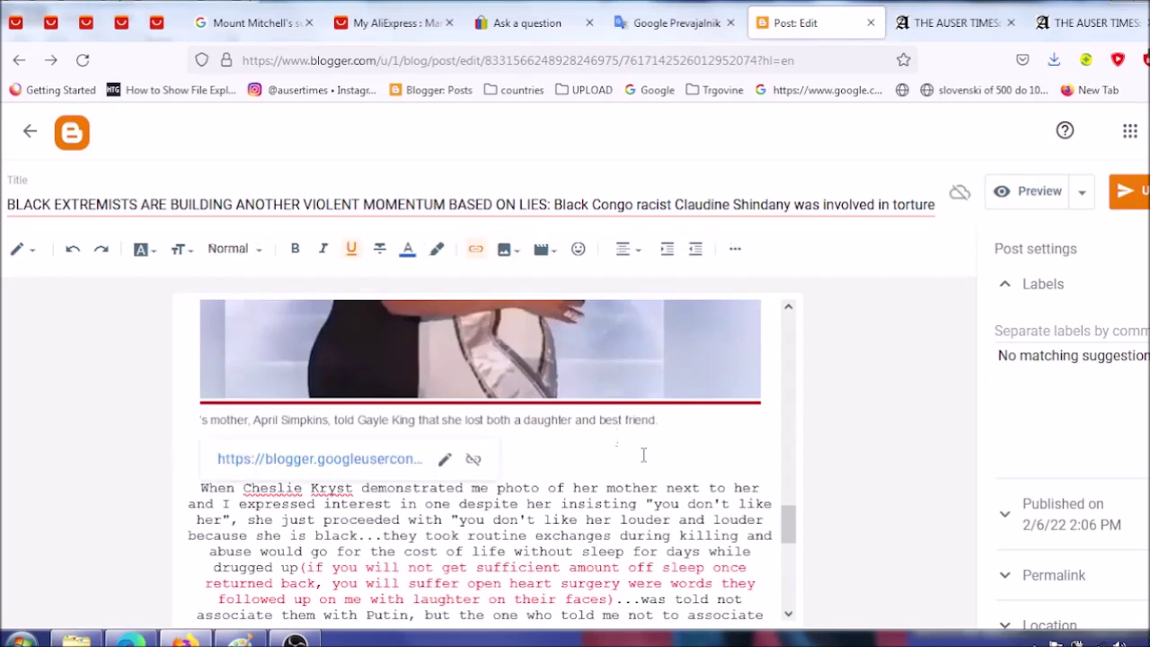
left_click(645, 447)
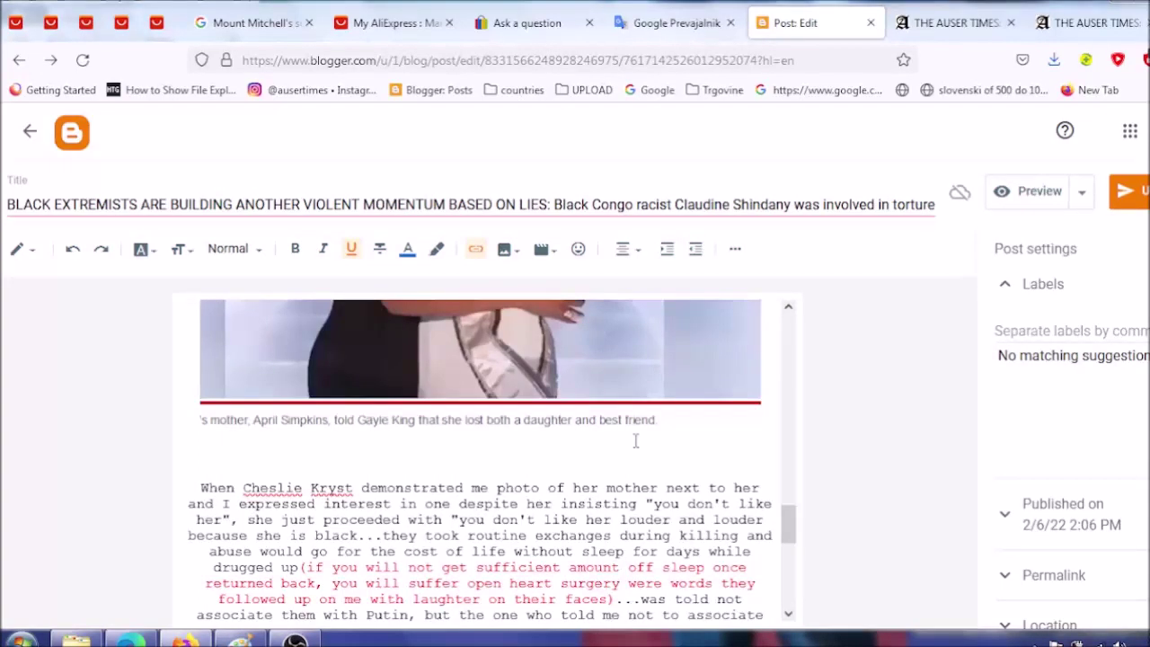
left_click(202, 488)
key("BackSpace")
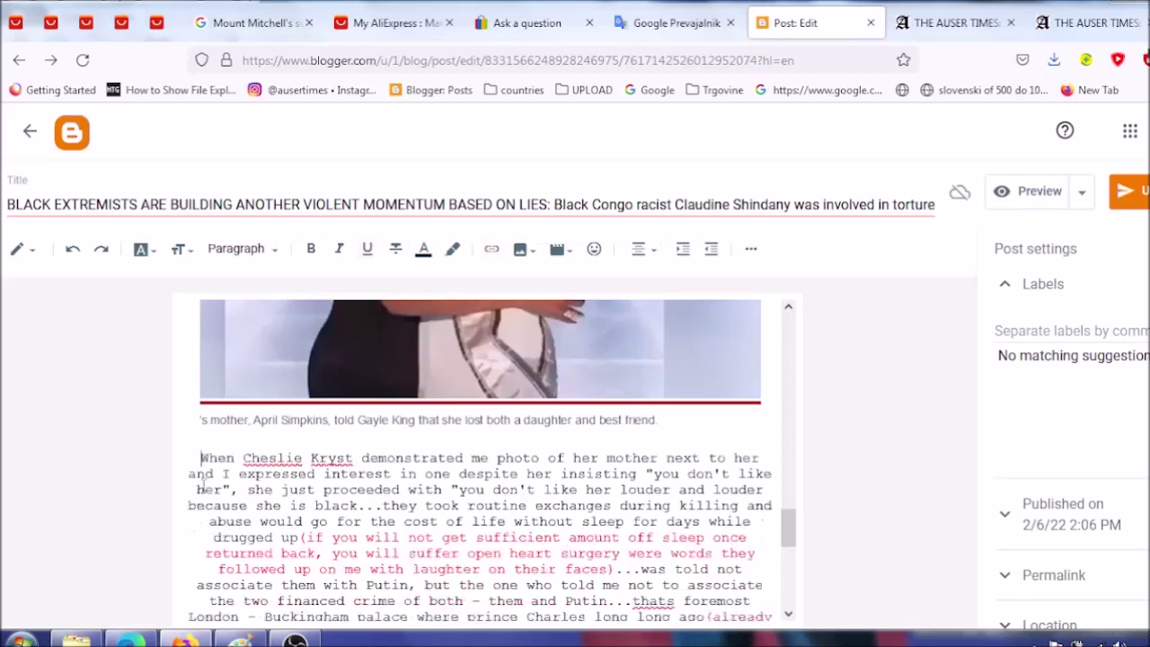
- Make the opening of the monospaced paragraph below the picture bold, from "When" through "because she is black"
left_click_drag(202, 459, 267, 459)
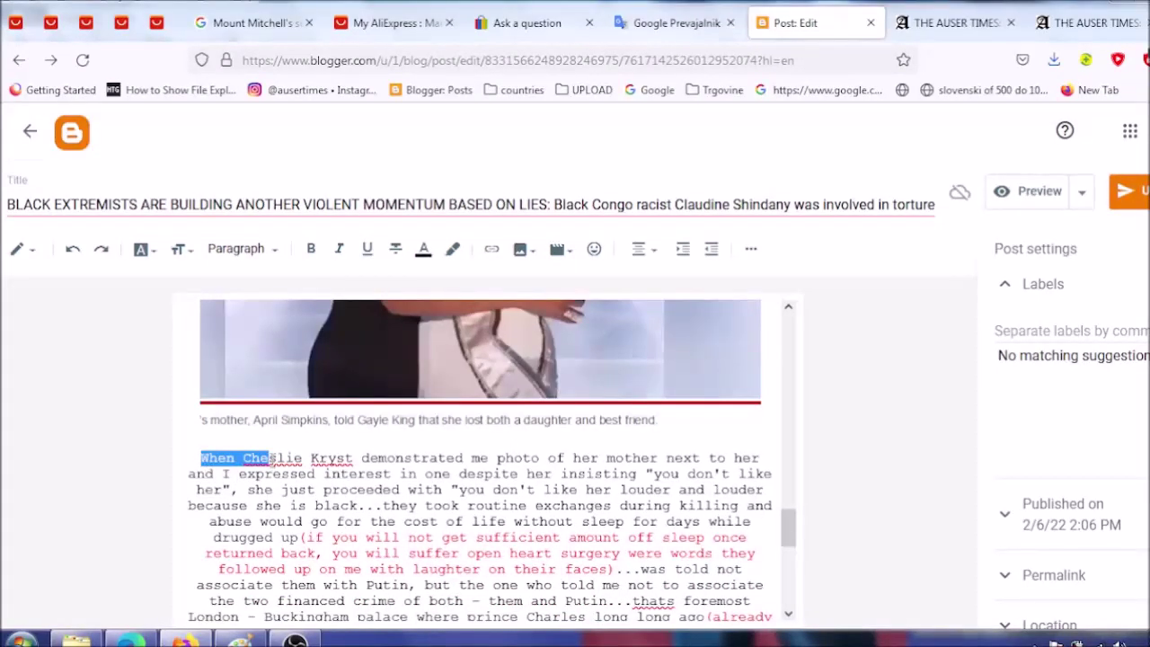
left_click_drag(274, 460, 359, 505)
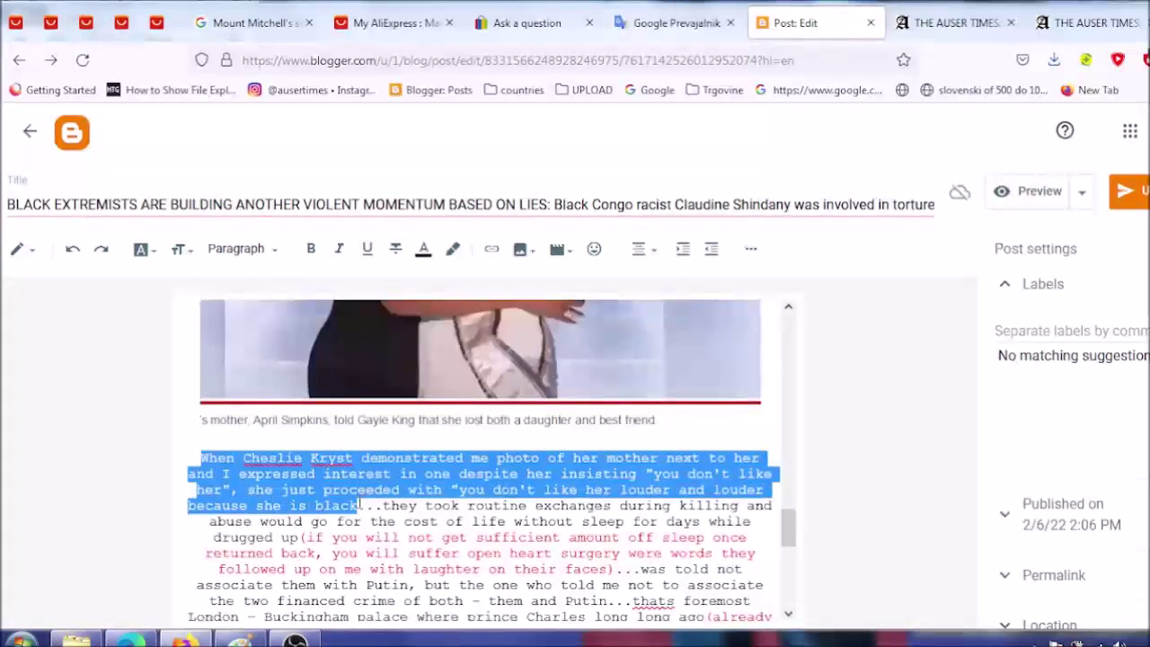
left_click(311, 248)
left_click(533, 521)
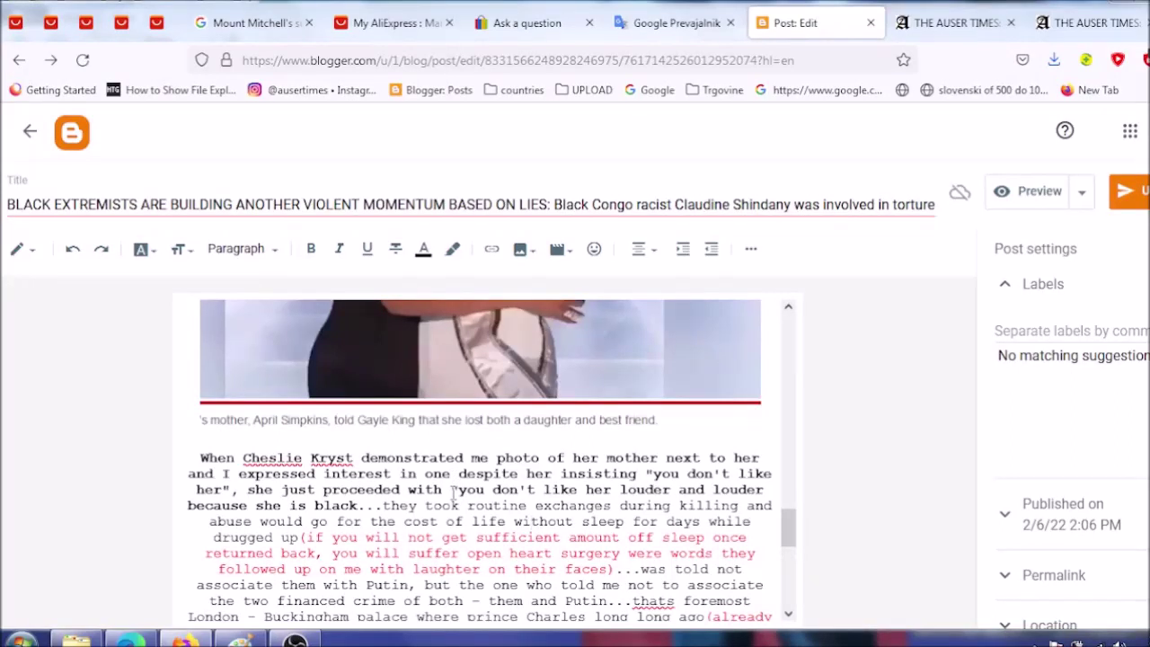
- Highlight the quoted words from "you don't like her louder and louder" through "because she is black" in yellow
left_click_drag(451, 490, 359, 506)
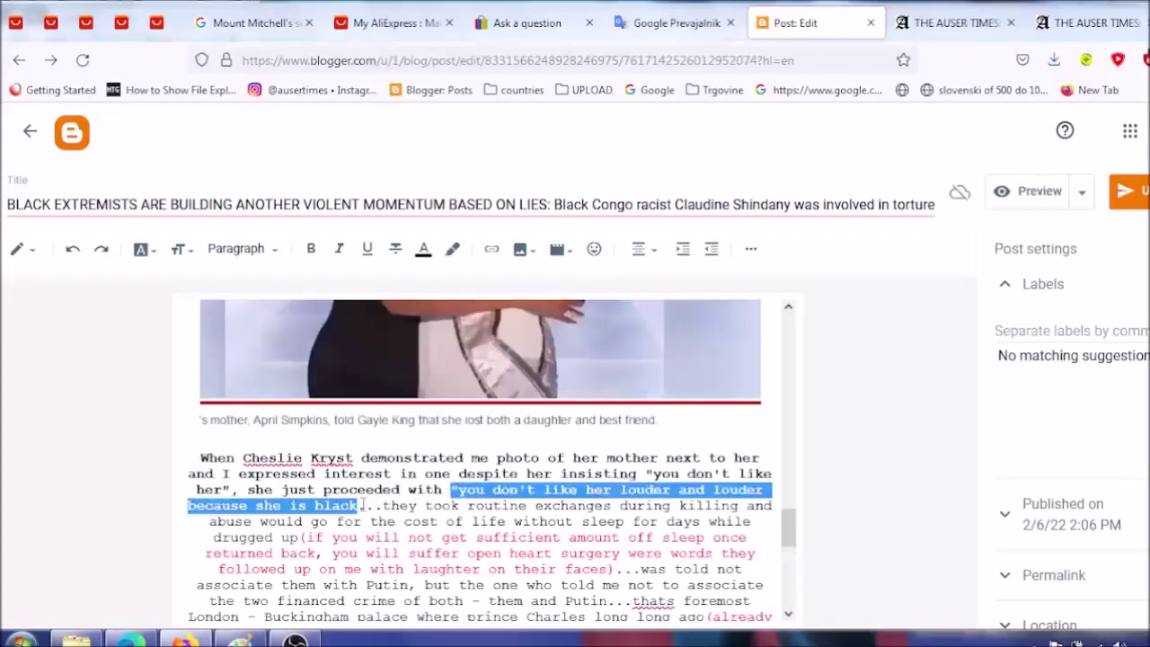
left_click(453, 249)
left_click(555, 263)
left_click(679, 449)
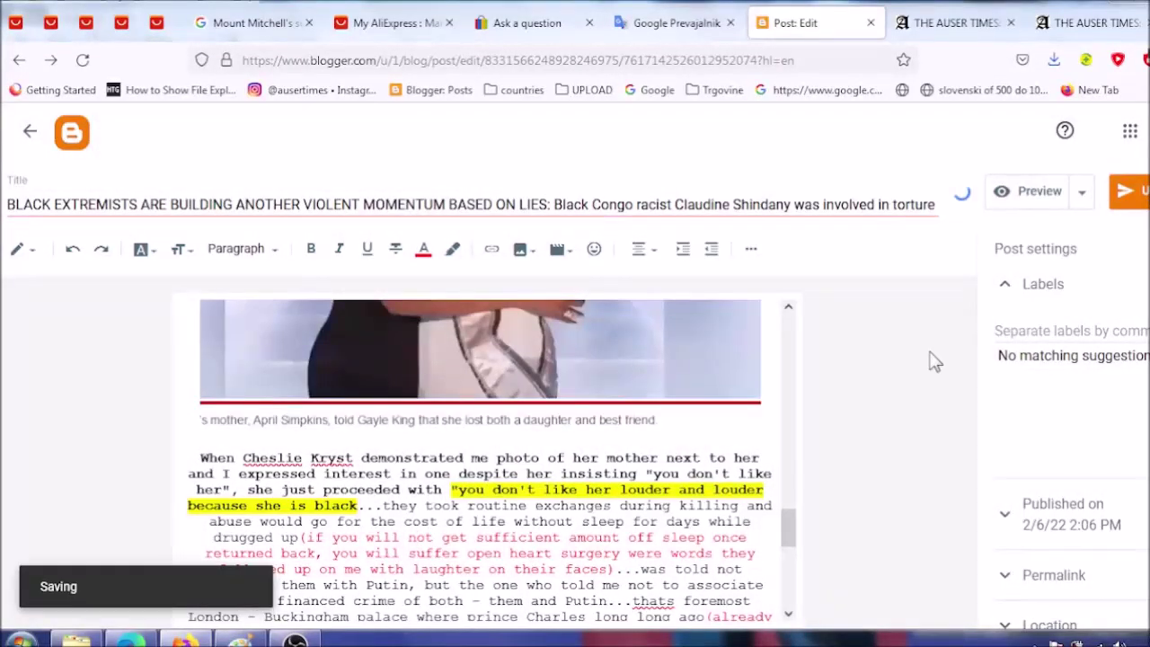
left_click_drag(788, 527, 804, 355)
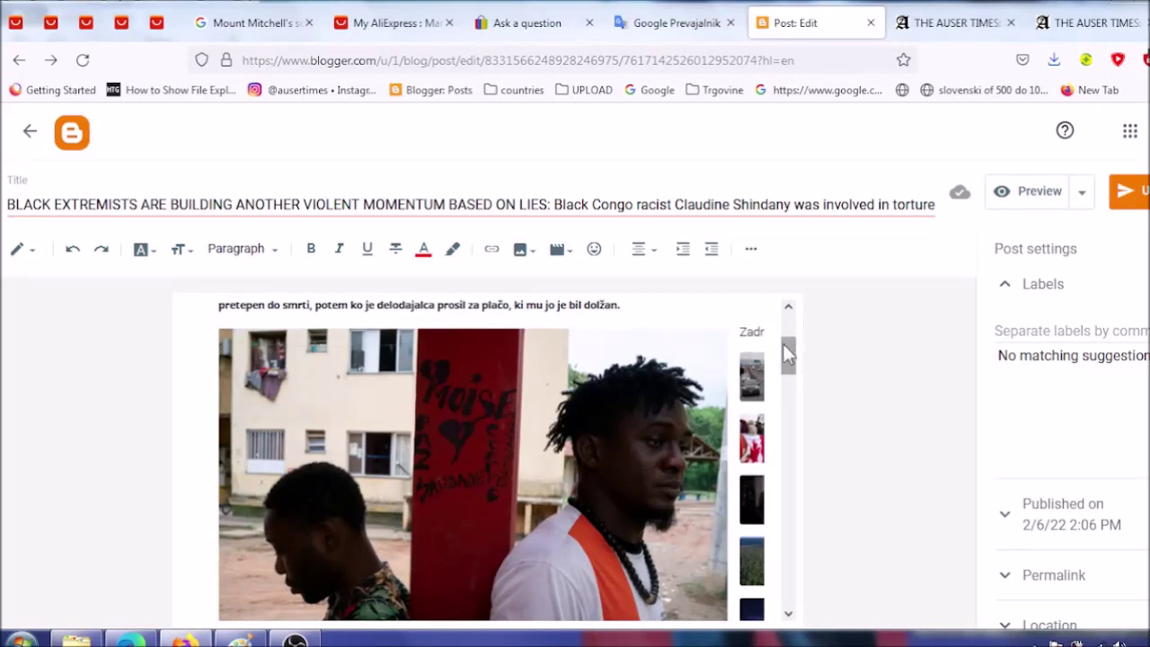
left_click_drag(788, 355, 789, 406)
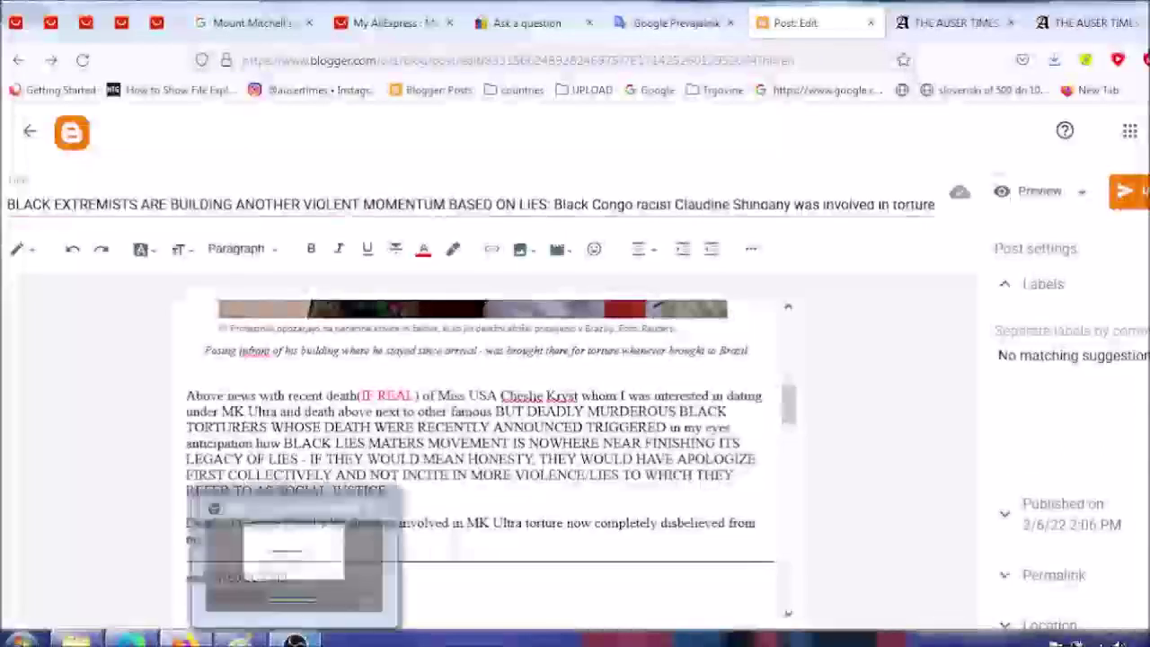
left_click(295, 640)
left_click(390, 488)
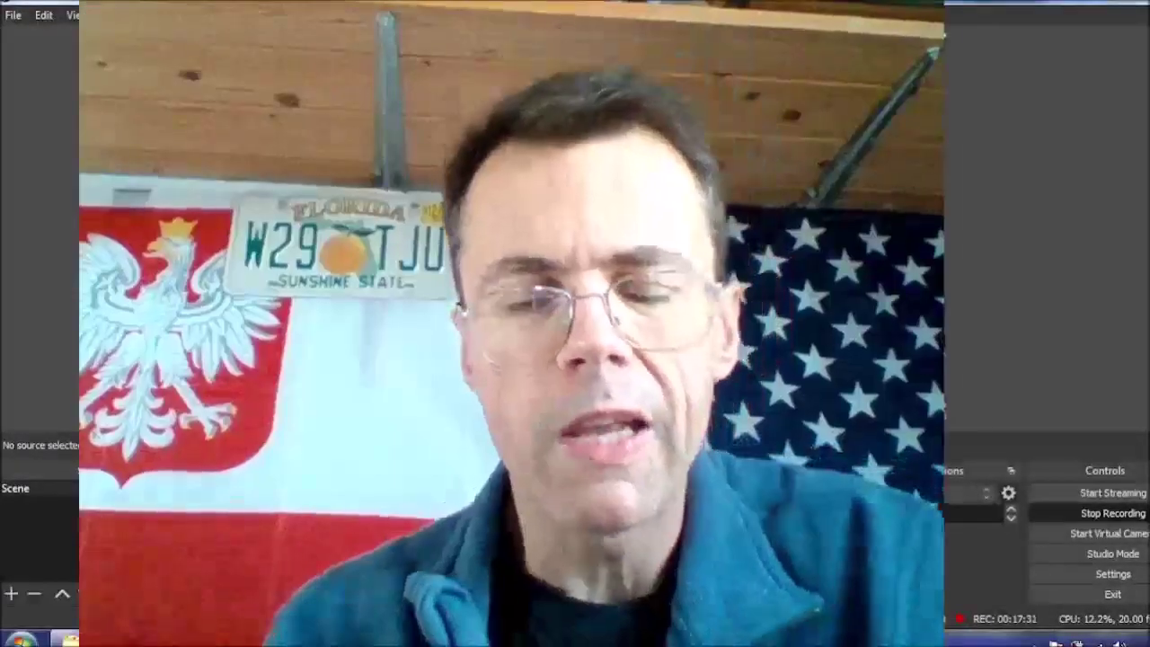